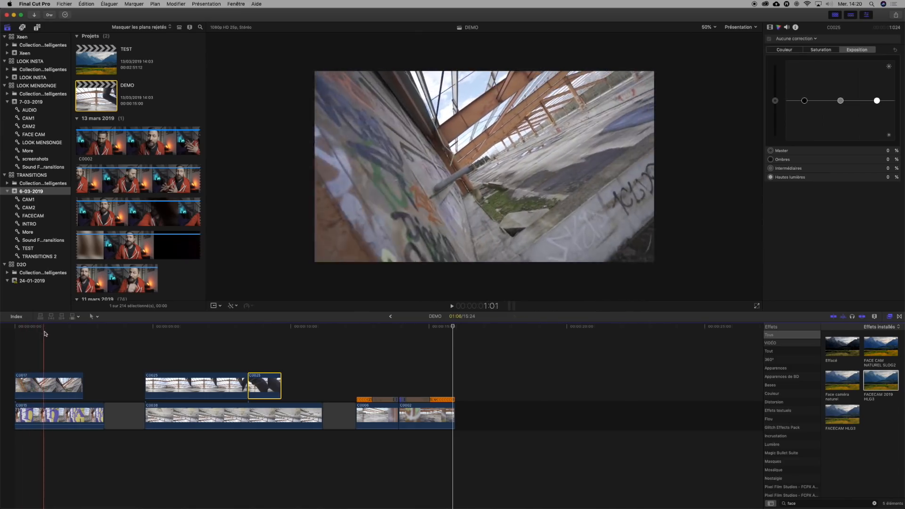
Step: Find the "masque" effects and apply Masque de tracé to the upper clip C0017
{"action": "left_click", "coordinate": [48, 394]}
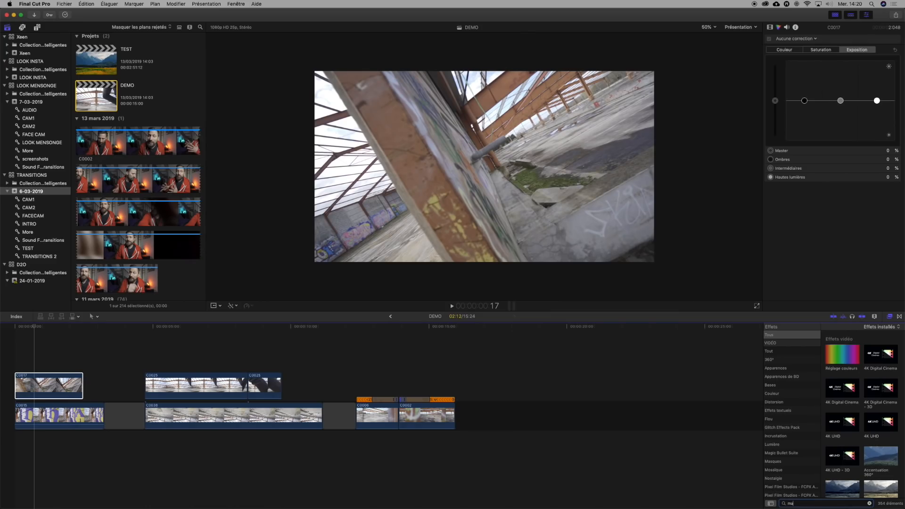
{"action": "left_click_drag", "start_coordinate": [890, 395], "coordinate": [364, 456]}
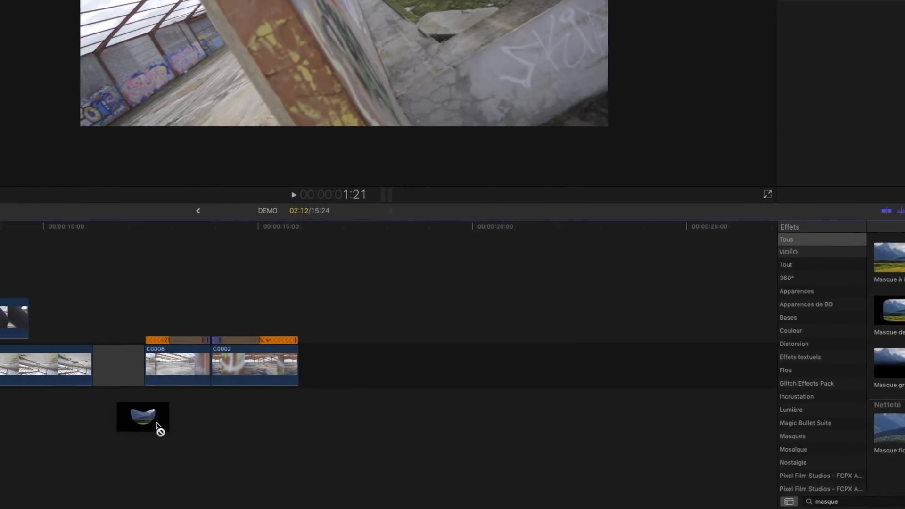
{"action": "left_click_drag", "start_coordinate": [158, 427], "coordinate": [0, 332]}
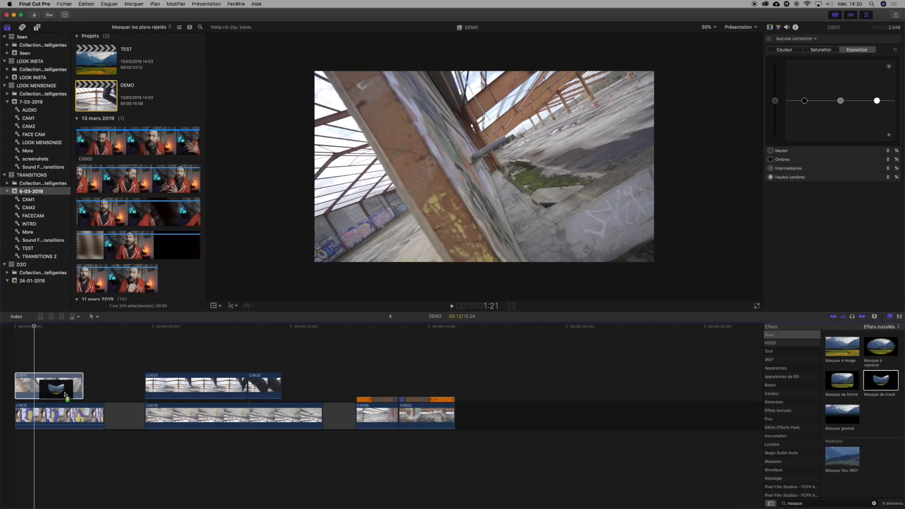
{"action": "left_click_drag", "start_coordinate": [66, 395], "coordinate": [66, 396]}
Step: At the start of clip C0017, draw a closed four-point linear mask beside the pillar's outer edge, inverted with Adoucissement 20
{"action": "left_click_drag", "start_coordinate": [34, 326], "coordinate": [16, 327]}
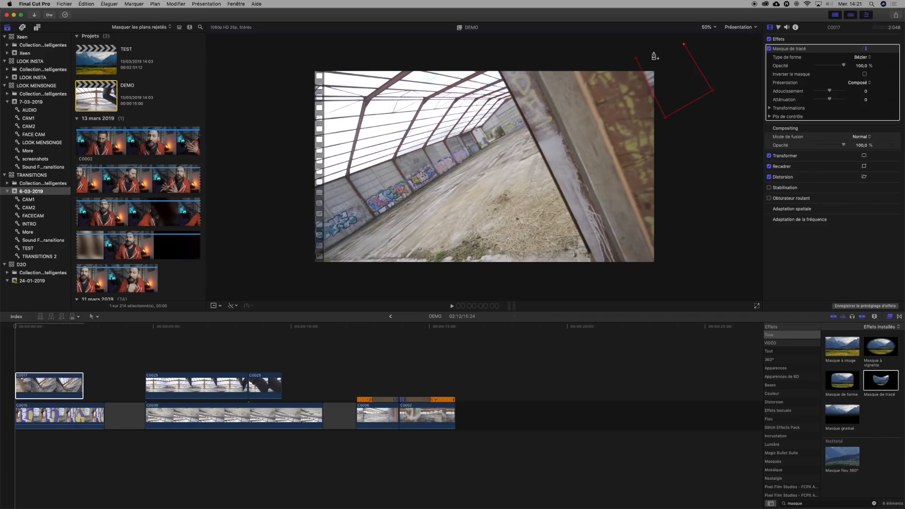
{"action": "left_click", "coordinate": [637, 61]}
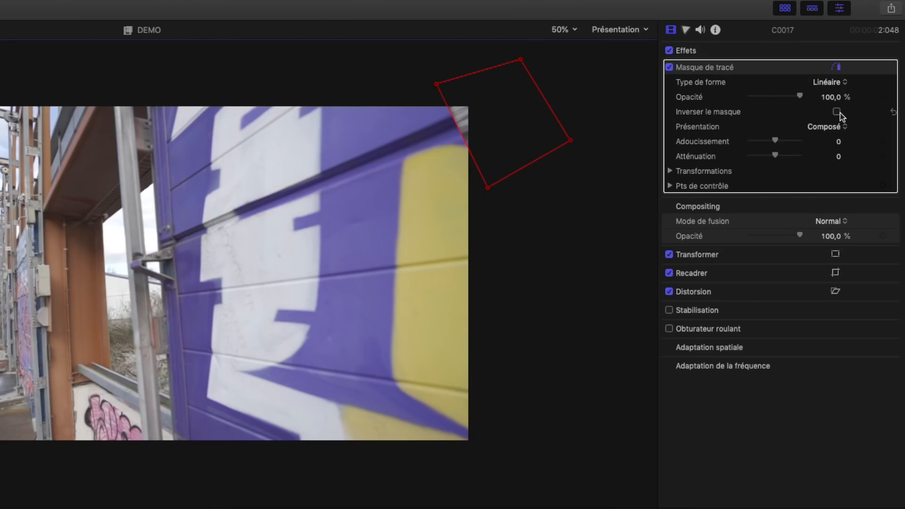
{"action": "left_click", "coordinate": [865, 74]}
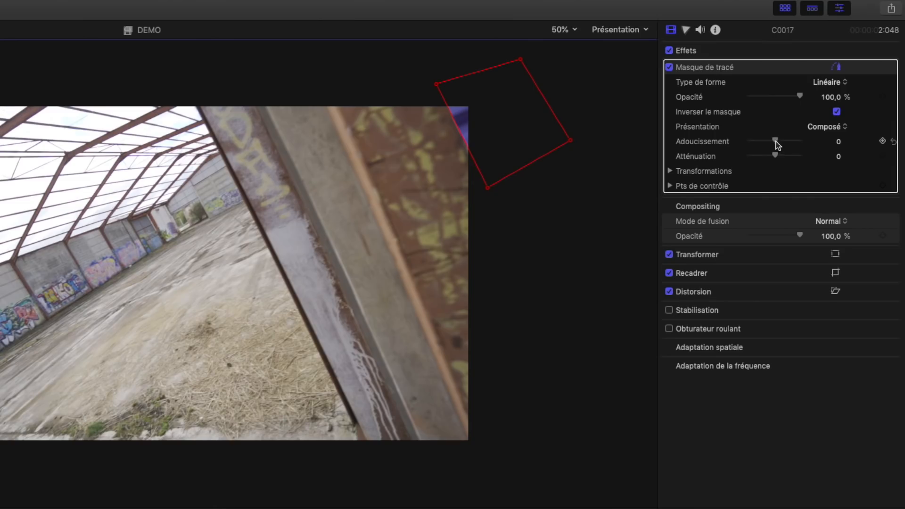
{"action": "left_click_drag", "start_coordinate": [776, 140], "coordinate": [781, 141]}
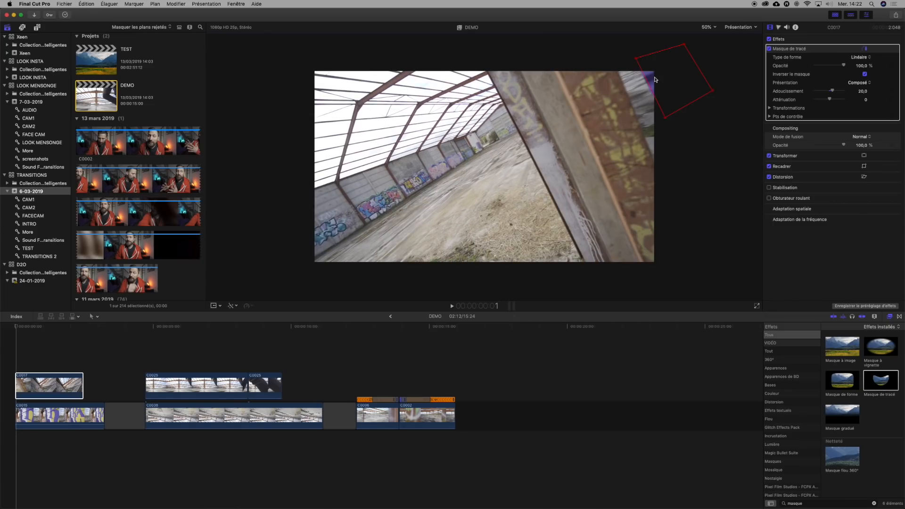
Step: Reshape the C0017 mask's control points frame by frame so its inner edge follows the pillar, stretching the outer corners beyond the picture
{"action": "left_click_drag", "start_coordinate": [636, 58], "coordinate": [613, 55]}
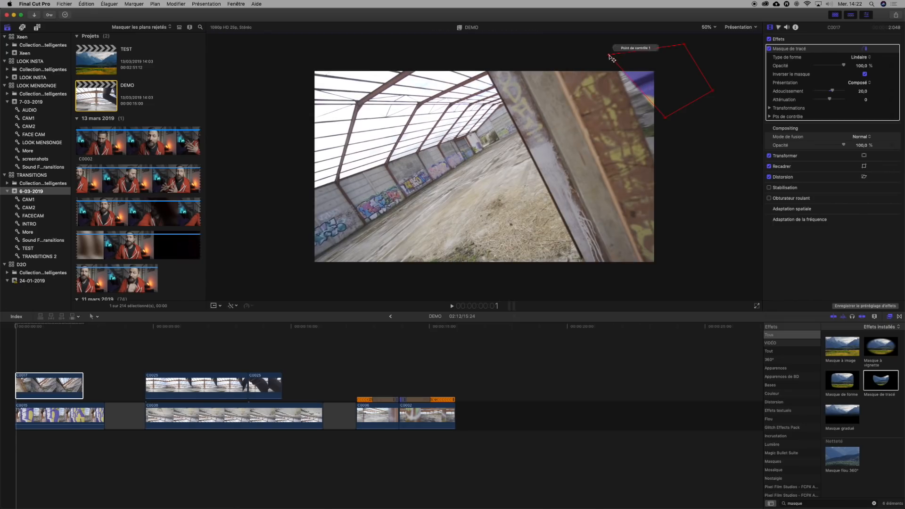
{"action": "left_click_drag", "start_coordinate": [667, 123], "coordinate": [673, 182]}
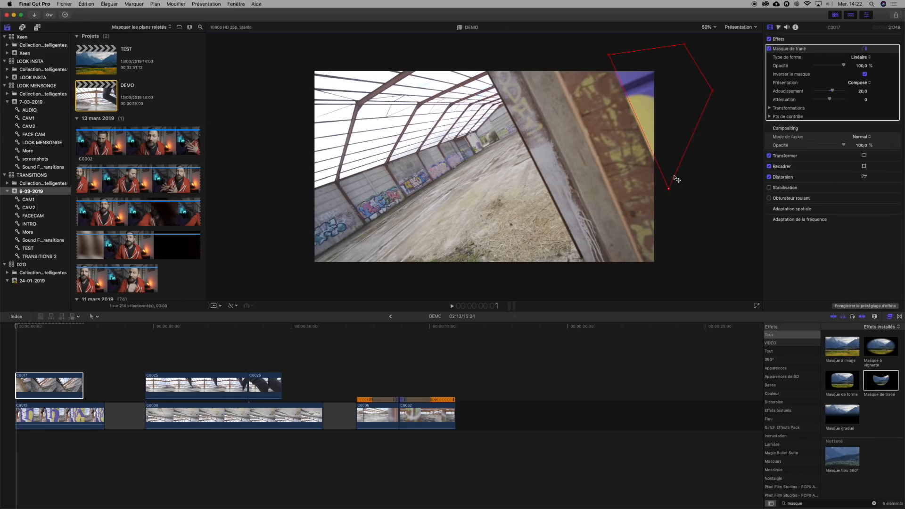
{"action": "key", "text": "Right"}
{"action": "left_click_drag", "start_coordinate": [667, 122], "coordinate": [669, 186]}
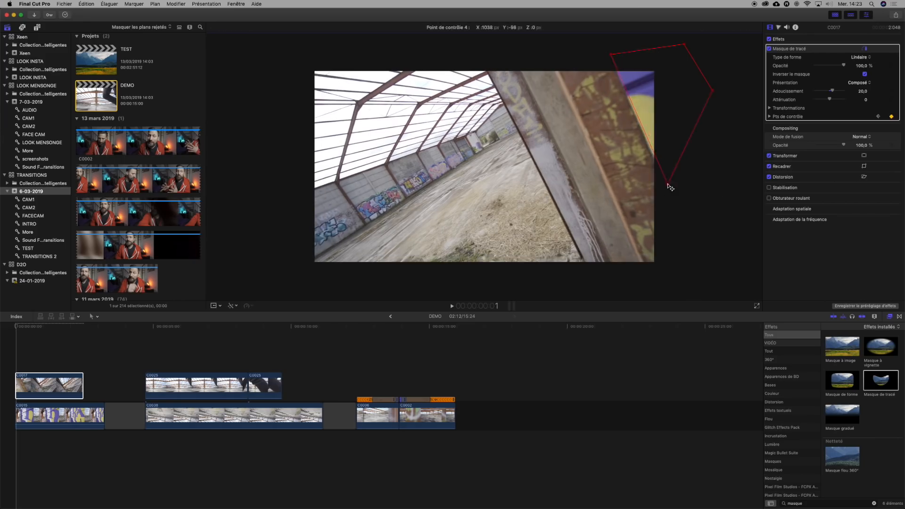
{"action": "key", "text": "Right"}
{"action": "left_click_drag", "start_coordinate": [612, 54], "coordinate": [587, 47]}
{"action": "left_click_drag", "start_coordinate": [669, 186], "coordinate": [668, 212]}
{"action": "key", "text": "Right"}
{"action": "left_click_drag", "start_coordinate": [587, 47], "coordinate": [570, 43]}
{"action": "left_click_drag", "start_coordinate": [667, 212], "coordinate": [662, 244]}
{"action": "key", "text": "Right"}
{"action": "left_click_drag", "start_coordinate": [570, 44], "coordinate": [554, 42]}
{"action": "left_click_drag", "start_coordinate": [663, 245], "coordinate": [663, 271]}
{"action": "left_click_drag", "start_coordinate": [712, 91], "coordinate": [743, 138]}
{"action": "left_click_drag", "start_coordinate": [685, 44], "coordinate": [675, 46]}
{"action": "key", "text": "Right"}
{"action": "left_click_drag", "start_coordinate": [554, 43], "coordinate": [538, 45]}
{"action": "left_click_drag", "start_coordinate": [663, 272], "coordinate": [657, 280]}
{"action": "key", "text": "Right"}
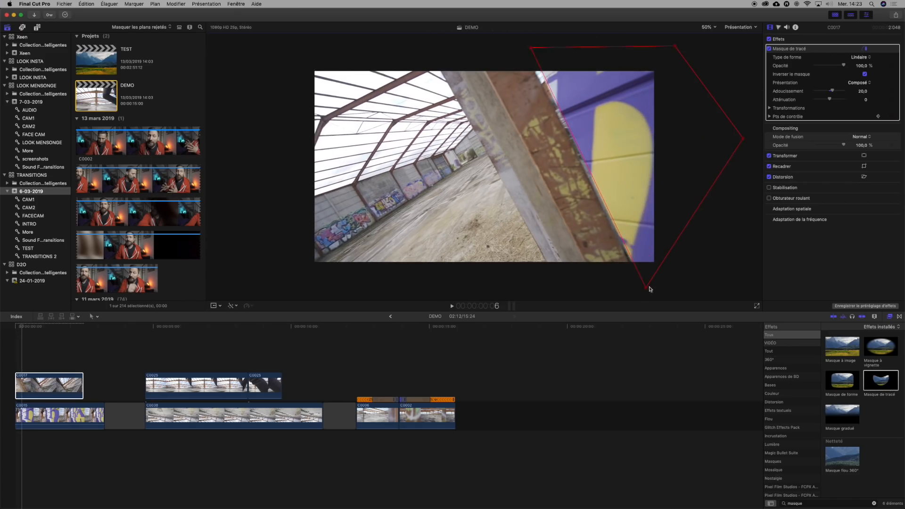
{"action": "left_click_drag", "start_coordinate": [531, 47], "coordinate": [525, 48]}
{"action": "key", "text": "Right"}
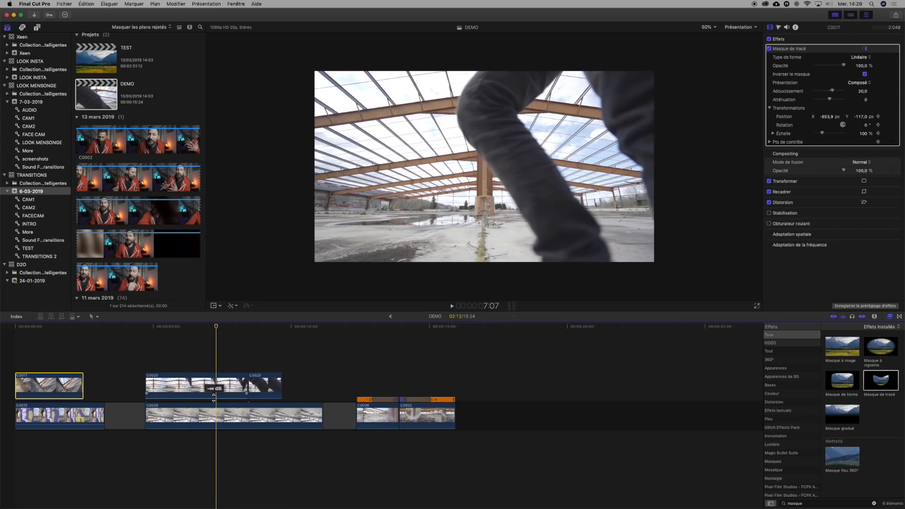
Step: Select the two adjacent upper clips of the legs shot, then disable and re-enable them to view the clip beneath
{"action": "left_click", "coordinate": [235, 384]}
{"action": "left_click", "coordinate": [269, 388], "text": "super"}
{"action": "key", "text": "v"}
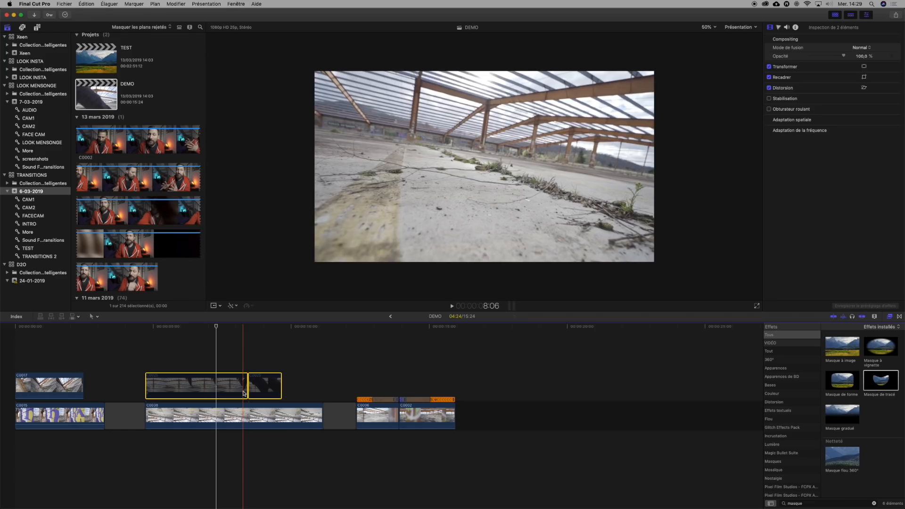
{"action": "key", "text": "v"}
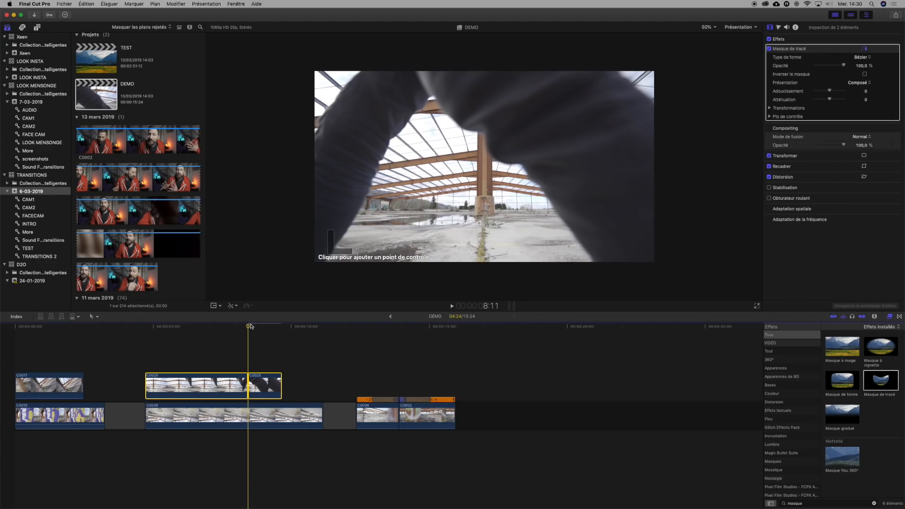
Step: Draw a closed Masque de tracé shape along the outer edge of the leg, extending beyond the picture's border
{"action": "left_click", "coordinate": [607, 59]}
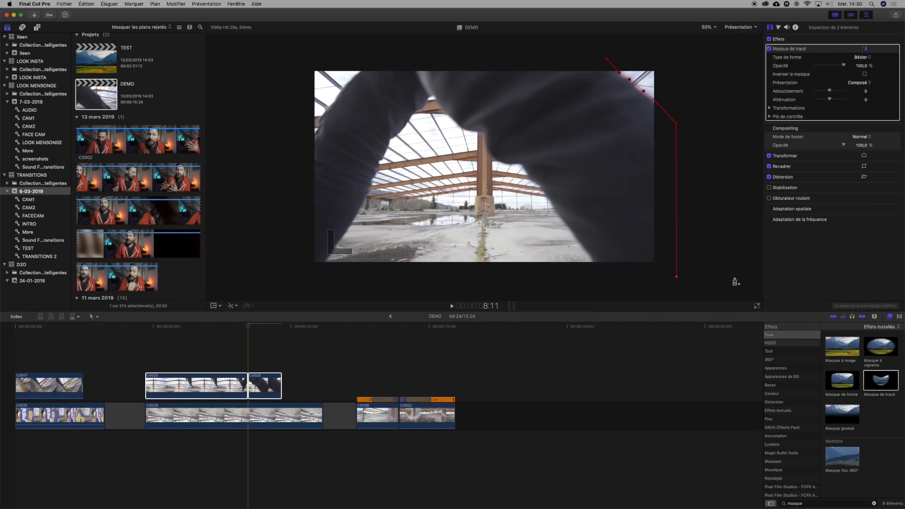
{"action": "left_click", "coordinate": [723, 50]}
{"action": "left_click", "coordinate": [607, 58]}
Step: Invert the leg mask, add a control-point keyframe and set Adoucissement to 20
{"action": "left_click", "coordinate": [865, 74]}
{"action": "left_click", "coordinate": [891, 116]}
{"action": "left_click", "coordinate": [769, 108]}
{"action": "key", "text": "Right"}
{"action": "left_click_drag", "start_coordinate": [830, 91], "coordinate": [833, 91]}
{"action": "key", "text": "Right"}
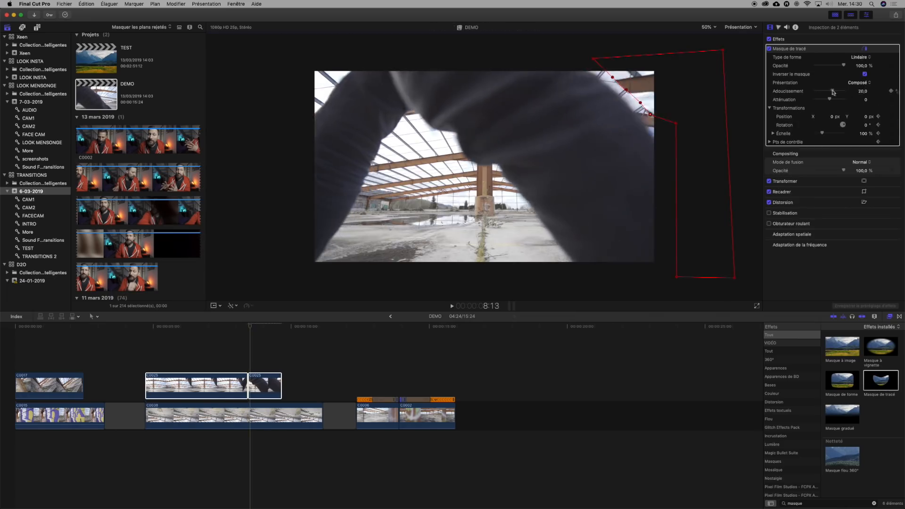
Step: Adjust the leg mask's control points frame by frame so its edge follows the leg's outline across the picture
{"action": "right_click", "coordinate": [676, 123]}
{"action": "key", "text": "Right"}
{"action": "left_click_drag", "start_coordinate": [676, 123], "coordinate": [656, 196]}
{"action": "key", "text": "Right"}
{"action": "right_click", "coordinate": [653, 137]}
{"action": "key", "text": "Right"}
{"action": "left_click_drag", "start_coordinate": [542, 58], "coordinate": [543, 81]}
{"action": "key", "text": "Right"}
{"action": "key", "text": "Right"}
{"action": "left_click_drag", "start_coordinate": [659, 279], "coordinate": [666, 279]}
{"action": "key", "text": "Right"}
{"action": "left_click_drag", "start_coordinate": [474, 60], "coordinate": [452, 60]}
{"action": "key", "text": "Right"}
{"action": "left_click_drag", "start_coordinate": [500, 103], "coordinate": [462, 85]}
{"action": "key", "text": "Right"}
{"action": "left_click_drag", "start_coordinate": [696, 281], "coordinate": [706, 284]}
{"action": "left_click_drag", "start_coordinate": [537, 174], "coordinate": [529, 176]}
{"action": "left_click_drag", "start_coordinate": [465, 87], "coordinate": [430, 94]}
{"action": "key", "text": "Right"}
{"action": "left_click_drag", "start_coordinate": [410, 59], "coordinate": [374, 57]}
{"action": "left_click_drag", "start_coordinate": [470, 111], "coordinate": [488, 150]}
{"action": "key", "text": "Right"}
{"action": "left_click_drag", "start_coordinate": [374, 57], "coordinate": [326, 51]}
{"action": "left_click_drag", "start_coordinate": [429, 94], "coordinate": [401, 102]}
{"action": "key", "text": "Right"}
{"action": "left_click_drag", "start_coordinate": [624, 283], "coordinate": [665, 254]}
{"action": "key", "text": "Right"}
{"action": "key", "text": "Right"}
{"action": "key", "text": "Left"}
{"action": "left_click_drag", "start_coordinate": [326, 51], "coordinate": [295, 53]}
{"action": "left_click_drag", "start_coordinate": [396, 109], "coordinate": [377, 112]}
{"action": "key", "text": "Right"}
{"action": "left_click_drag", "start_coordinate": [526, 234], "coordinate": [471, 199]}
{"action": "key", "text": "Right"}
{"action": "left_click_drag", "start_coordinate": [407, 145], "coordinate": [393, 148]}
{"action": "key", "text": "Right"}
{"action": "left_click_drag", "start_coordinate": [460, 199], "coordinate": [439, 206]}
{"action": "key", "text": "Right"}
{"action": "key", "text": "Right"}
{"action": "key", "text": "Right"}
{"action": "left_click_drag", "start_coordinate": [586, 186], "coordinate": [540, 181]}
{"action": "key", "text": "Right"}
{"action": "key", "text": "Right"}
{"action": "left_click_drag", "start_coordinate": [618, 242], "coordinate": [486, 270]}
{"action": "key", "text": "Right"}
{"action": "left_click_drag", "start_coordinate": [393, 200], "coordinate": [404, 228]}
{"action": "key", "text": "Right"}
{"action": "key", "text": "Right"}
{"action": "key", "text": "Right"}
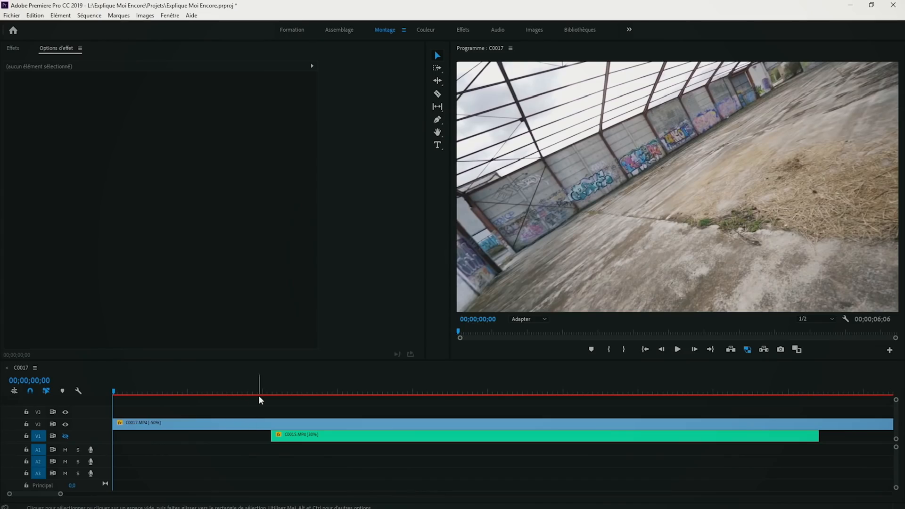
Step: Switch to Premiere Pro and split the upper clip C0017.MP4 at the point where C0015.MP4 begins beneath it
{"action": "left_click_drag", "start_coordinate": [166, 388], "coordinate": [227, 389]}
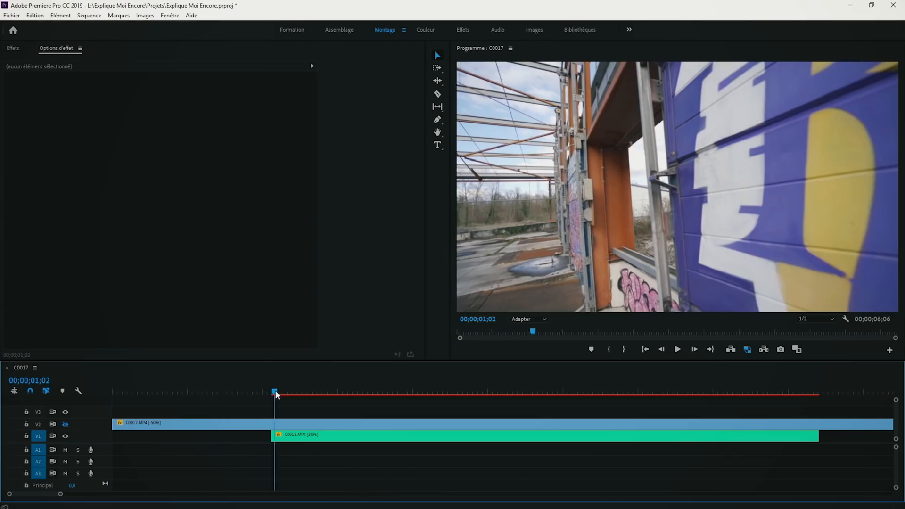
{"action": "left_click_drag", "start_coordinate": [275, 392], "coordinate": [307, 392]}
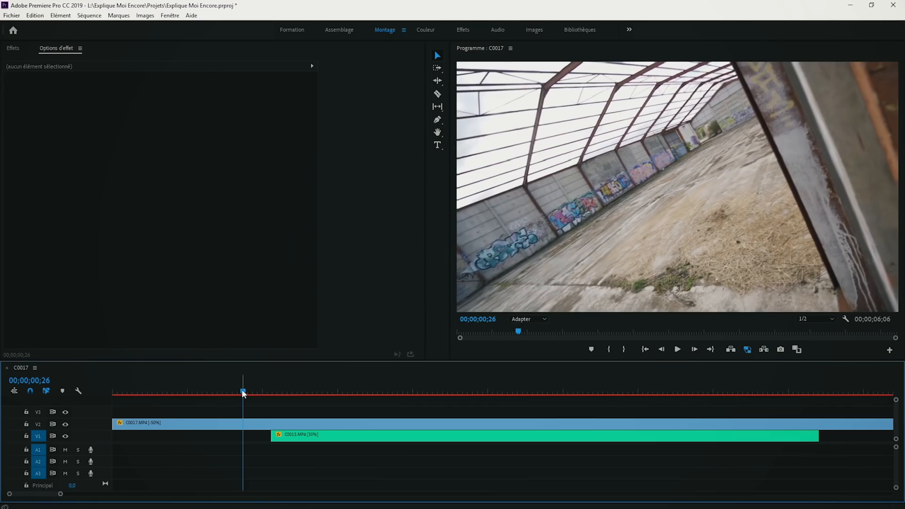
{"action": "left_click_drag", "start_coordinate": [242, 390], "coordinate": [277, 392]}
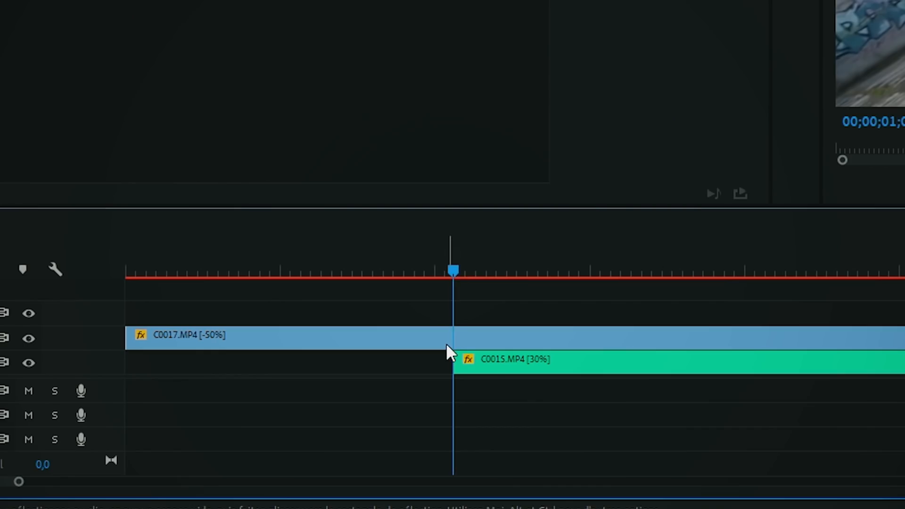
{"action": "key", "text": "c"}
{"action": "left_click", "coordinate": [454, 338]}
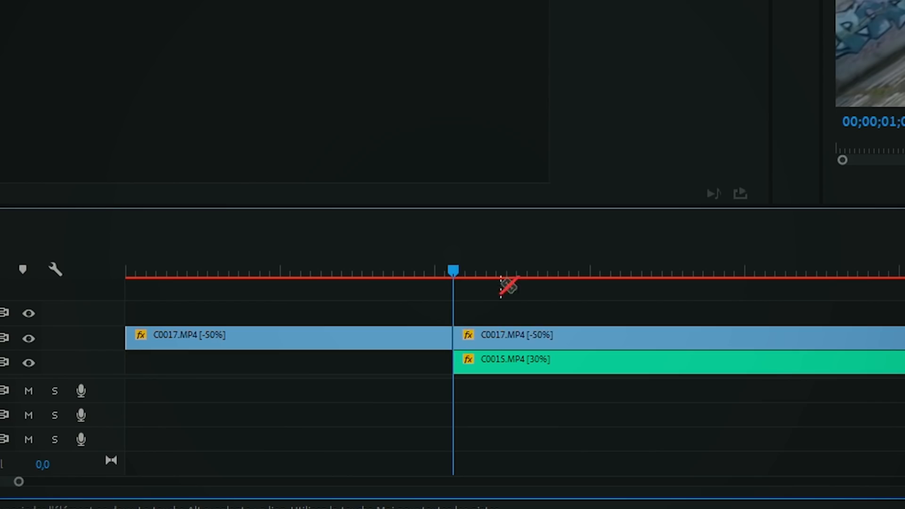
{"action": "key", "text": "v"}
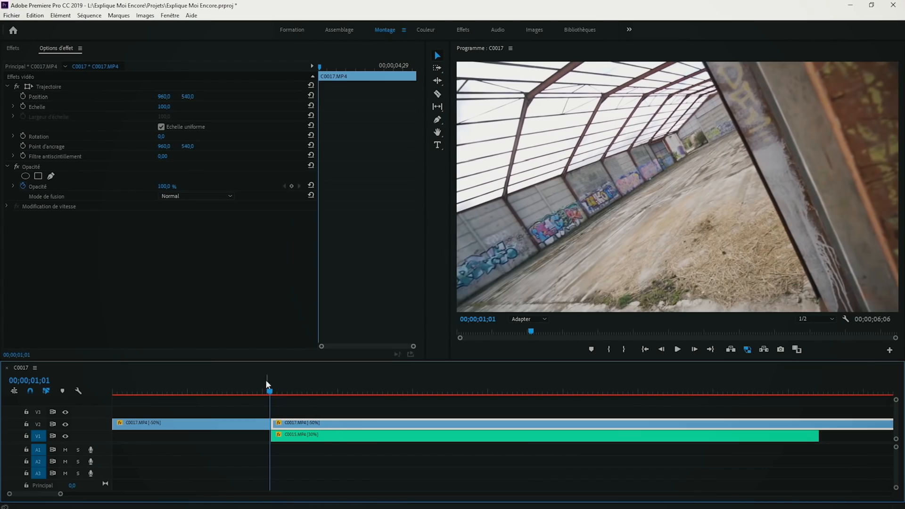
Step: With the program view at 25 %, draw a four-sided pen opacity mask beside the pillar on C0017.MP4's second part and invert it
{"action": "left_click", "coordinate": [272, 391]}
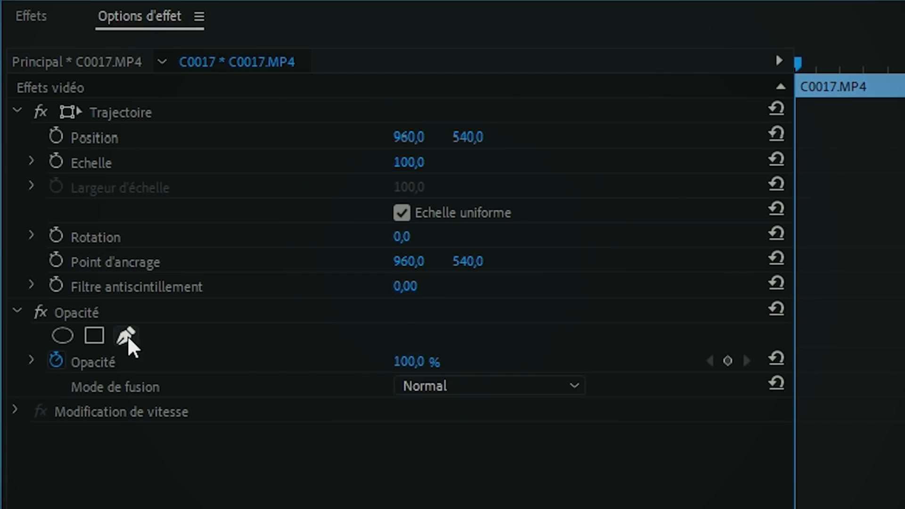
{"action": "left_click", "coordinate": [126, 335]}
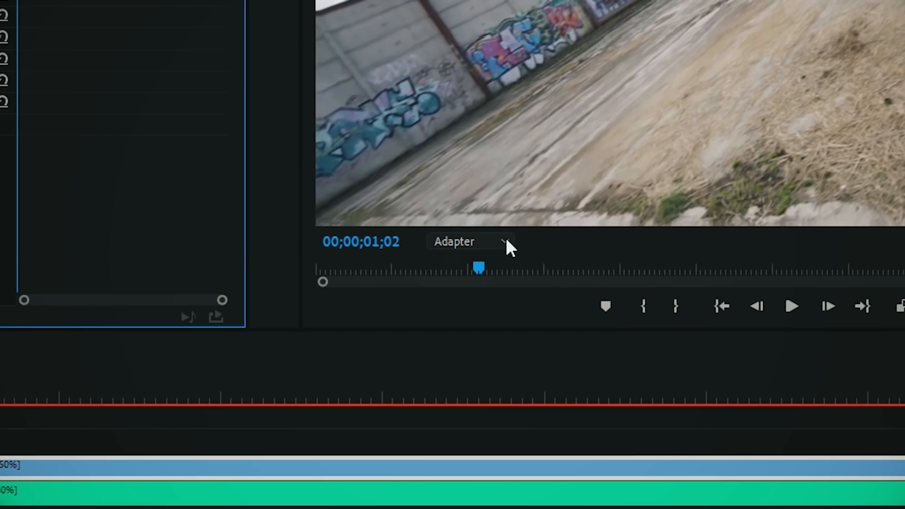
{"action": "left_click", "coordinate": [506, 239]}
{"action": "left_click", "coordinate": [478, 312]}
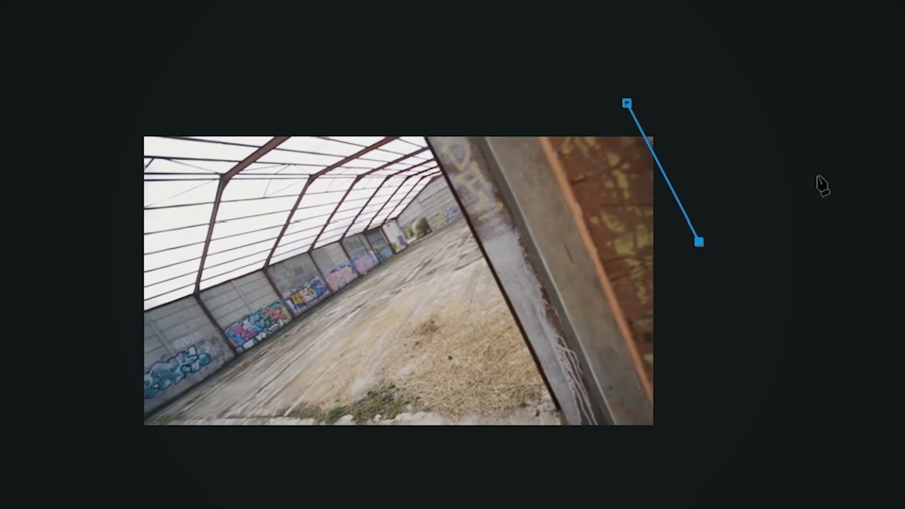
{"action": "left_click", "coordinate": [864, 141]}
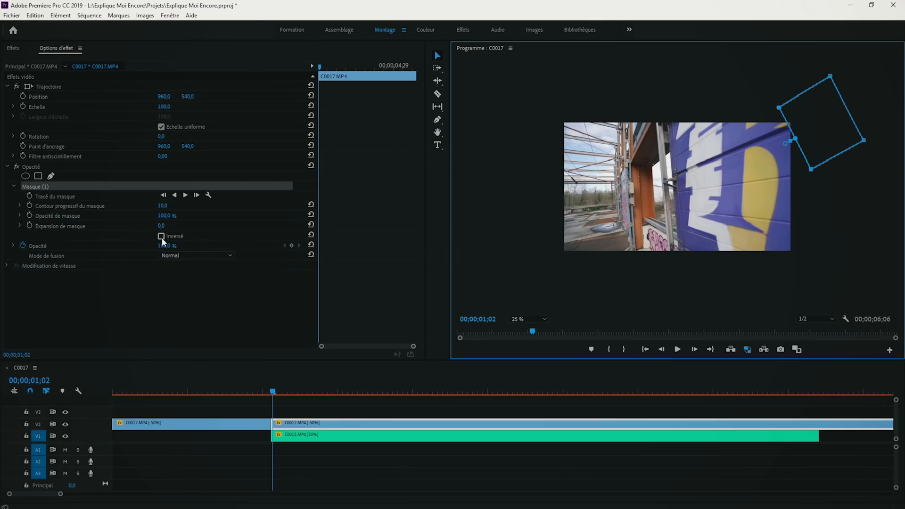
{"action": "left_click", "coordinate": [162, 236]}
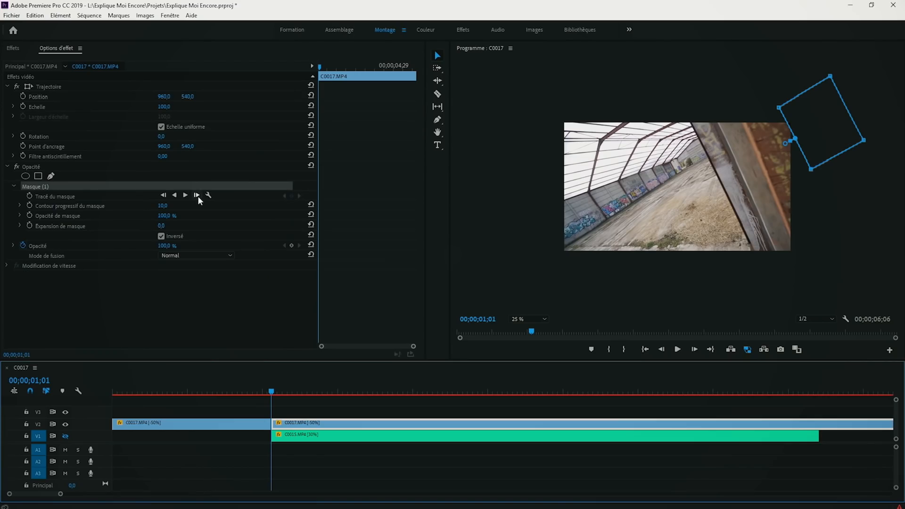
Step: Track the mask path forward one frame at a time, moving its inner corners to follow the pillar's edge
{"action": "left_click", "coordinate": [197, 198]}
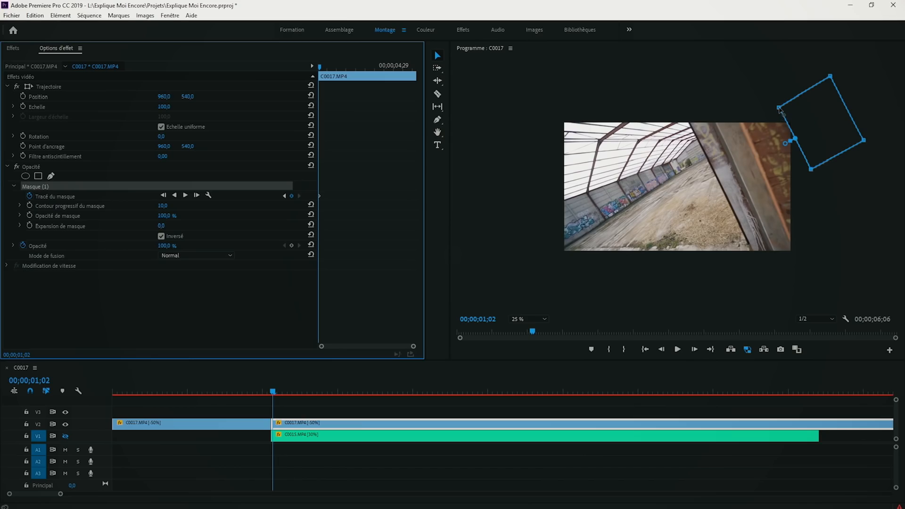
{"action": "left_click_drag", "start_coordinate": [779, 108], "coordinate": [777, 106]}
{"action": "left_click_drag", "start_coordinate": [811, 169], "coordinate": [814, 174]}
{"action": "left_click", "coordinate": [197, 196]}
{"action": "left_click_drag", "start_coordinate": [778, 107], "coordinate": [773, 103]}
{"action": "left_click_drag", "start_coordinate": [815, 173], "coordinate": [813, 180]}
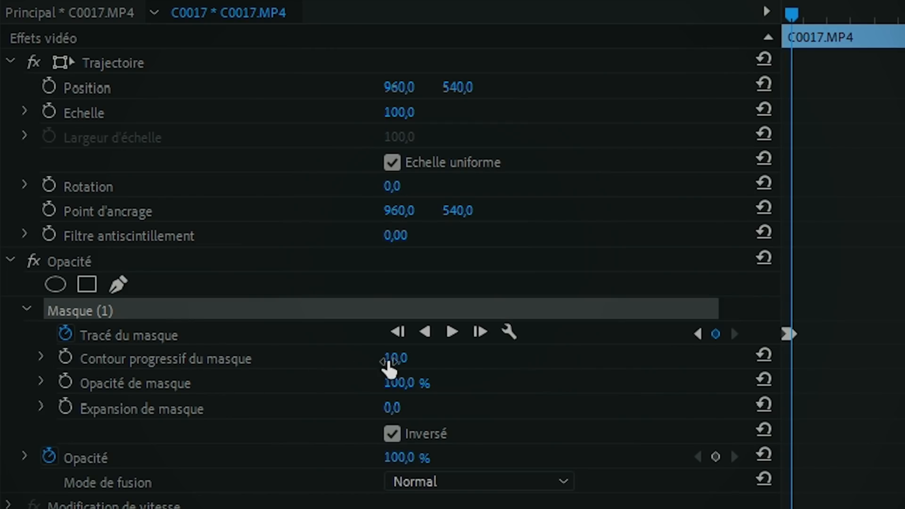
Step: Set the mask's feather (Contour progressif) to 45 and its expansion to 15
{"action": "left_click", "coordinate": [389, 361]}
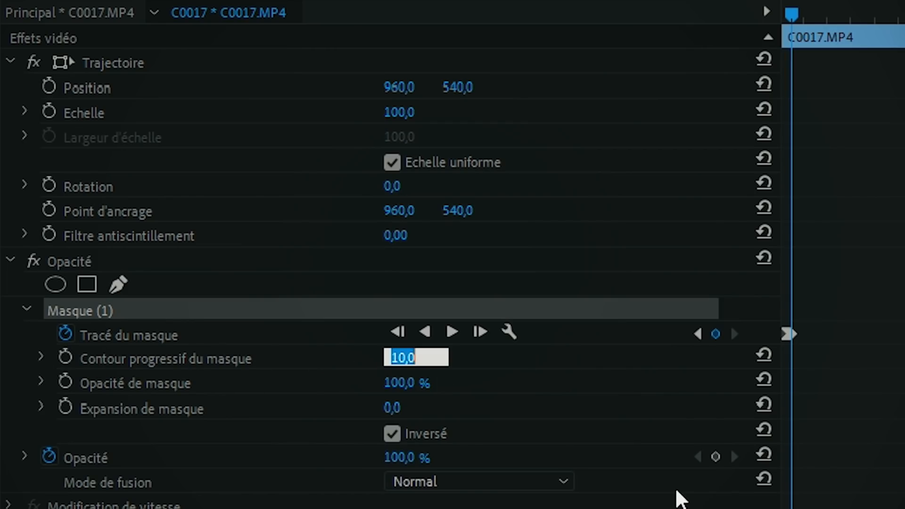
{"action": "key", "text": "Return"}
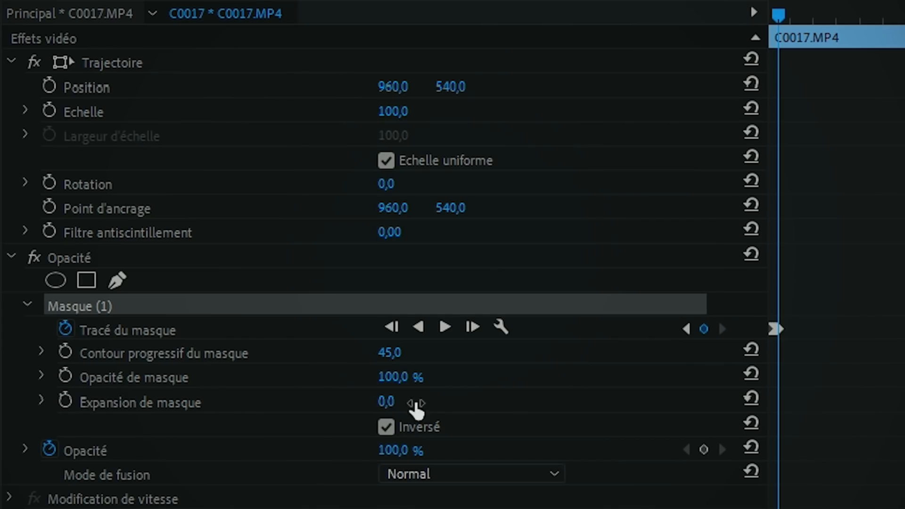
{"action": "left_click", "coordinate": [383, 406]}
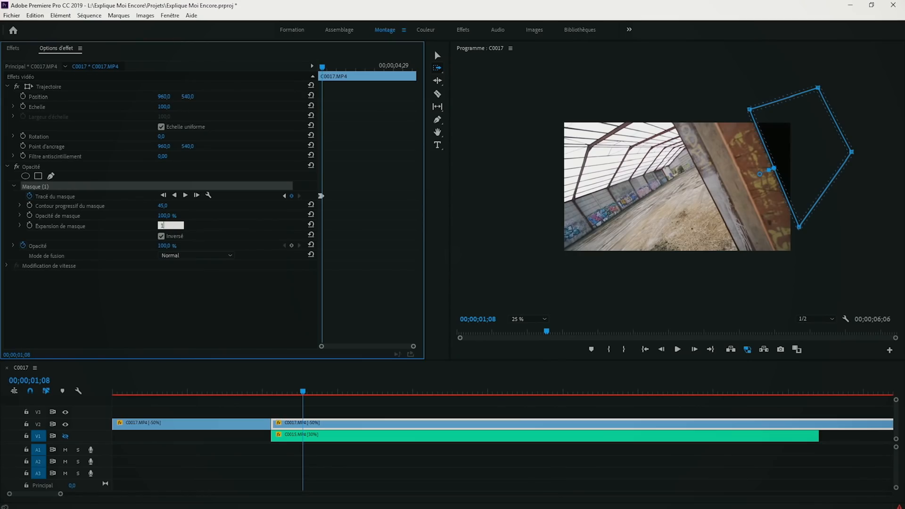
{"action": "type", "text": "15"}
{"action": "key", "text": "Return"}
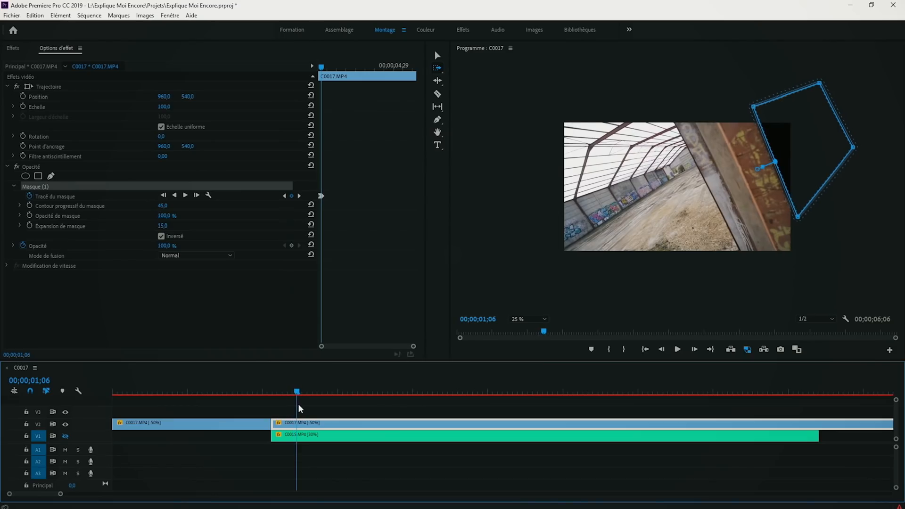
Step: Make track V1 visible again and play the masked transition
{"action": "left_click", "coordinate": [66, 437]}
{"action": "mouse_move", "coordinate": [297, 392]}
{"action": "left_mouse_down"}
{"action": "mouse_move", "coordinate": [266, 392]}
{"action": "mouse_move", "coordinate": [304, 392]}
{"action": "left_mouse_up"}
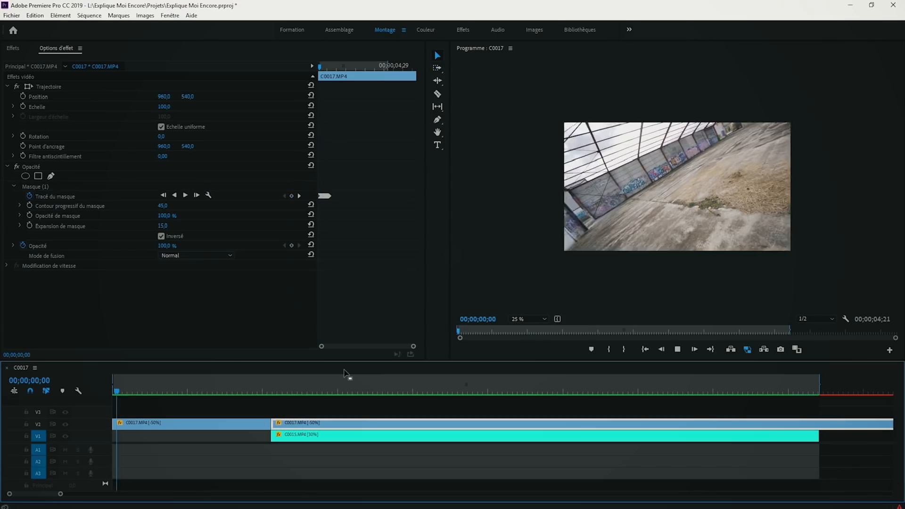
{"action": "key", "text": "space"}
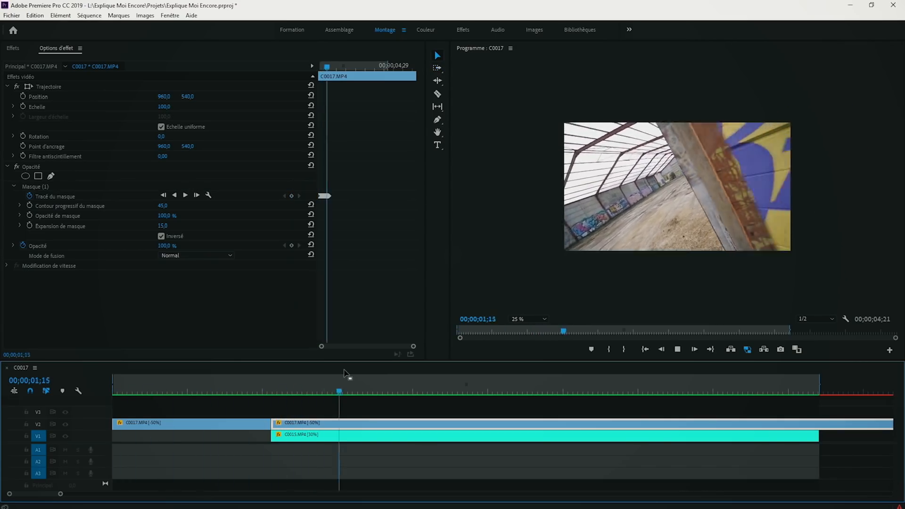